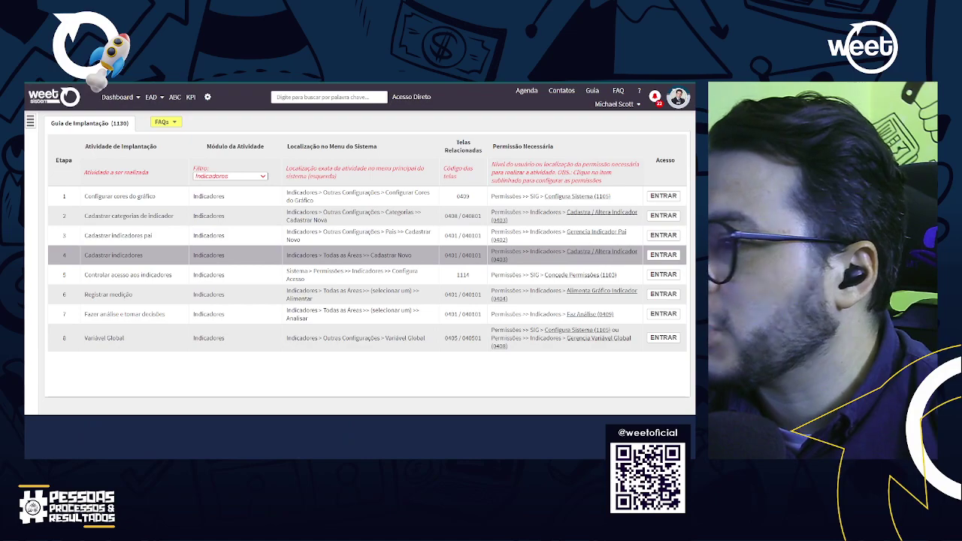
# Step: Open the indicator list from the Cadastrar Indicadores activity in the implementation guide
pyautogui.click(665, 255)
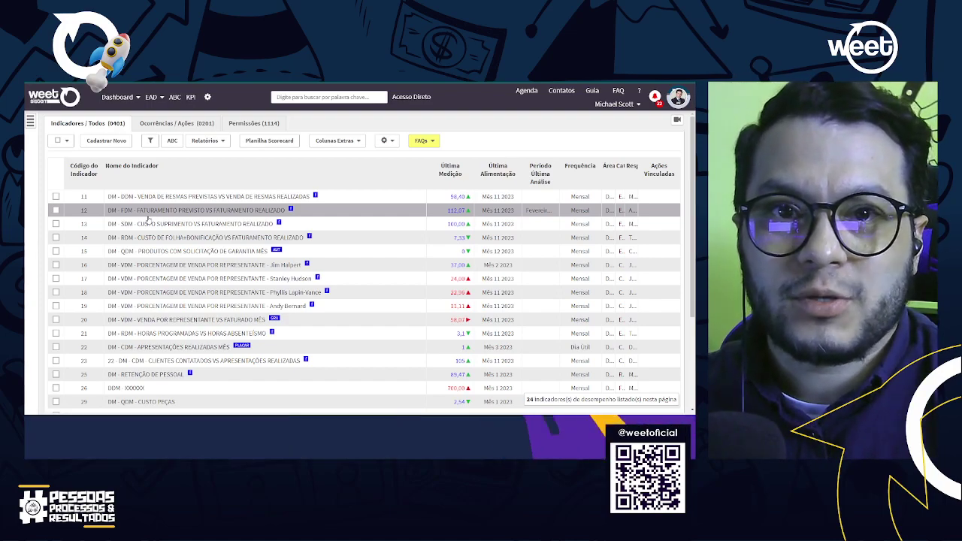
pyautogui.click(55, 211)
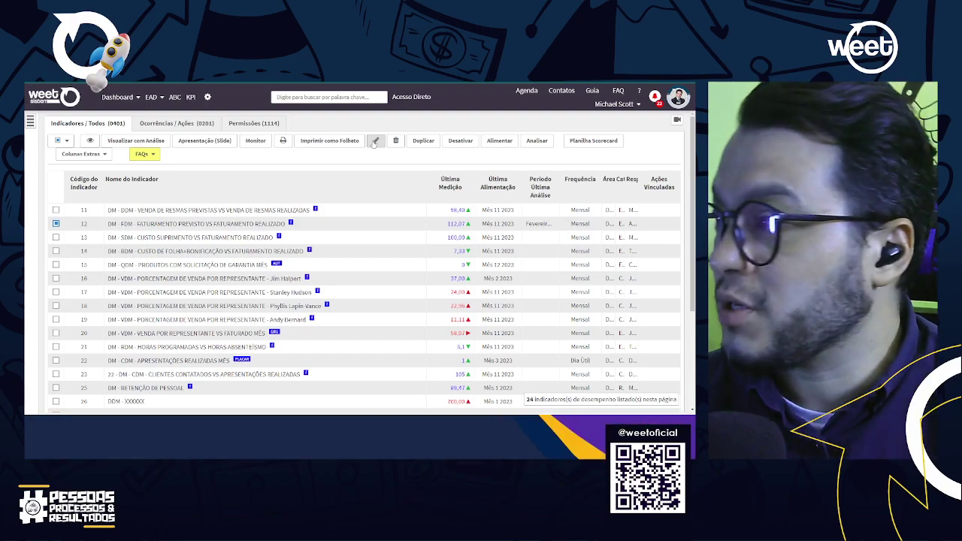
pyautogui.click(55, 223)
pyautogui.click(55, 223)
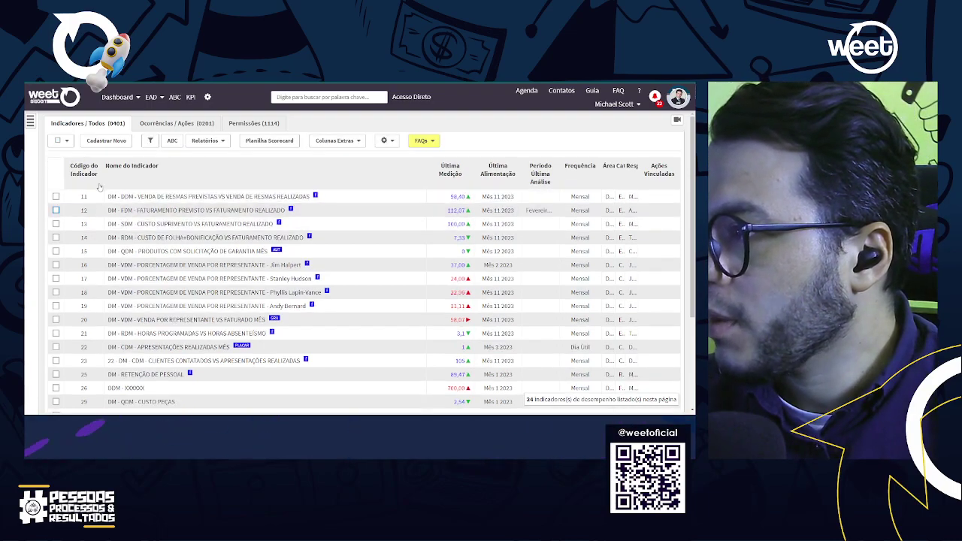
# Step: Open the new indicator form and examine its data, configuration and automation sections
pyautogui.click(107, 141)
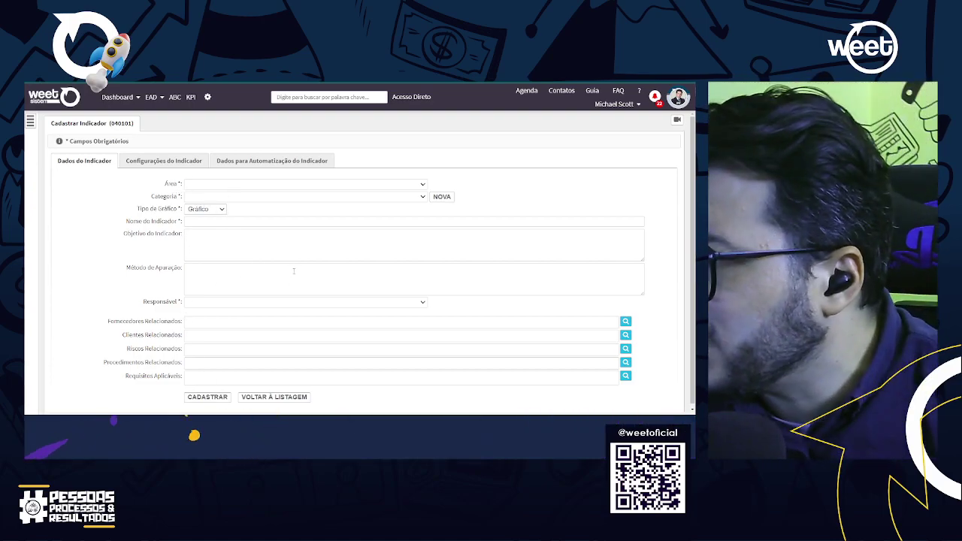
pyautogui.click(164, 160)
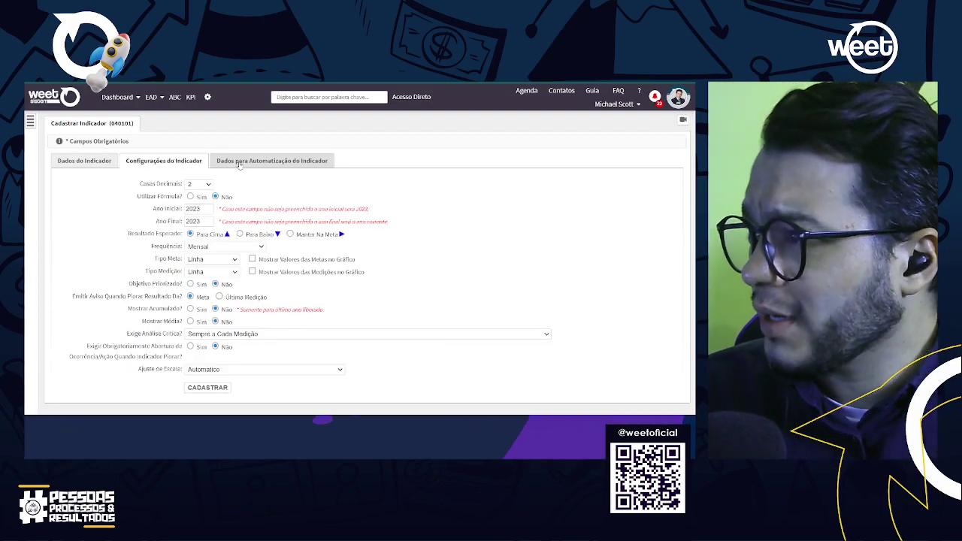
pyautogui.click(272, 160)
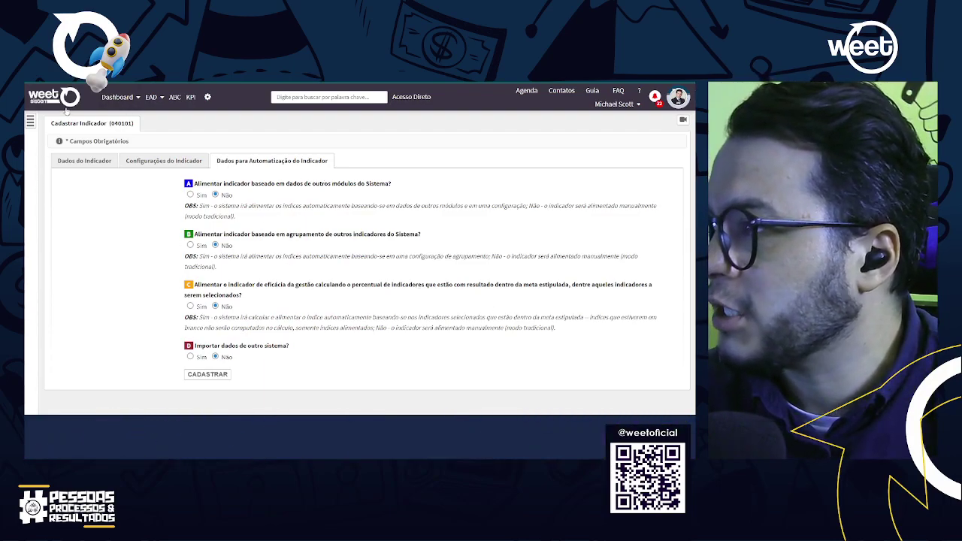
# Step: Return to the indicator list and open indicator 12, FATURAMENTO PREVISTO VS FATURAMENTO REALIZADO, for editing, dismissing the locked-area notice
pyautogui.click(55, 92)
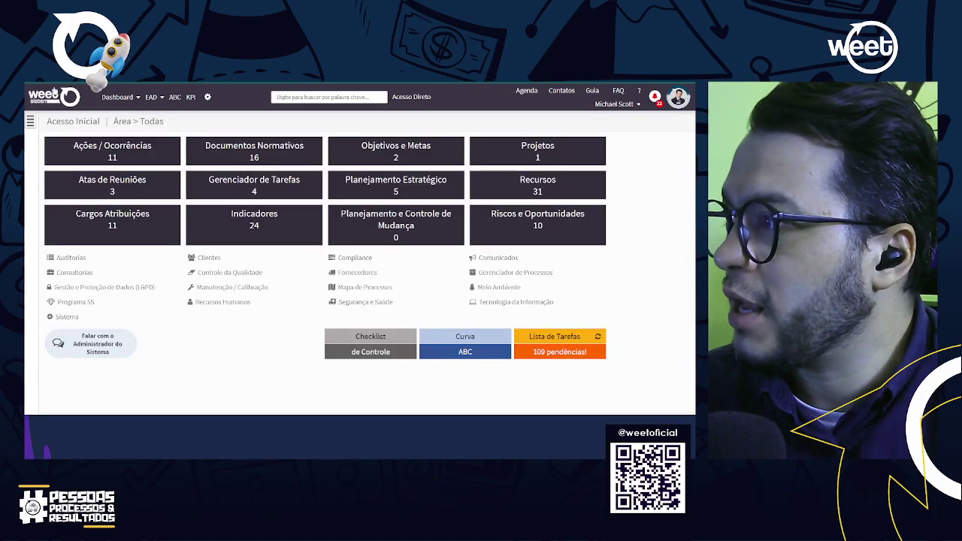
pyautogui.click(273, 226)
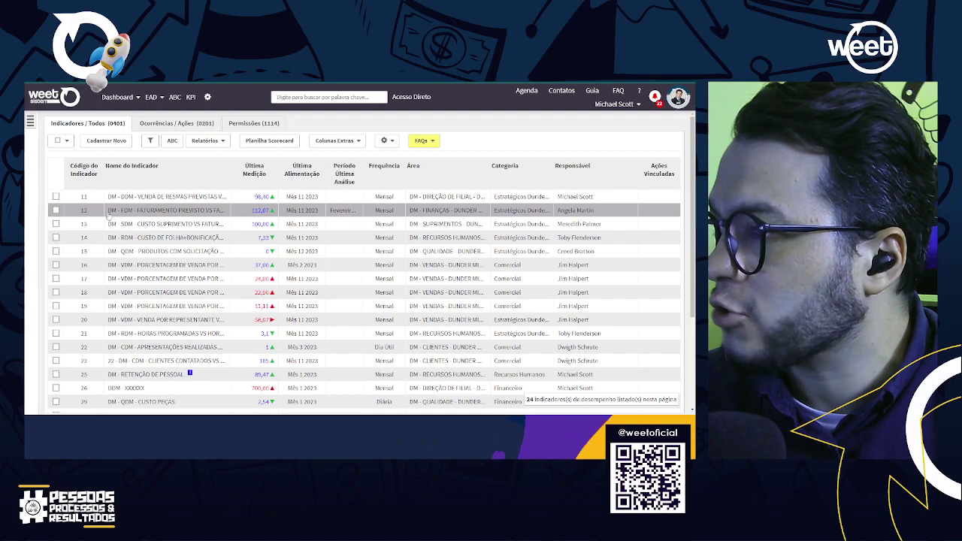
pyautogui.click(56, 210)
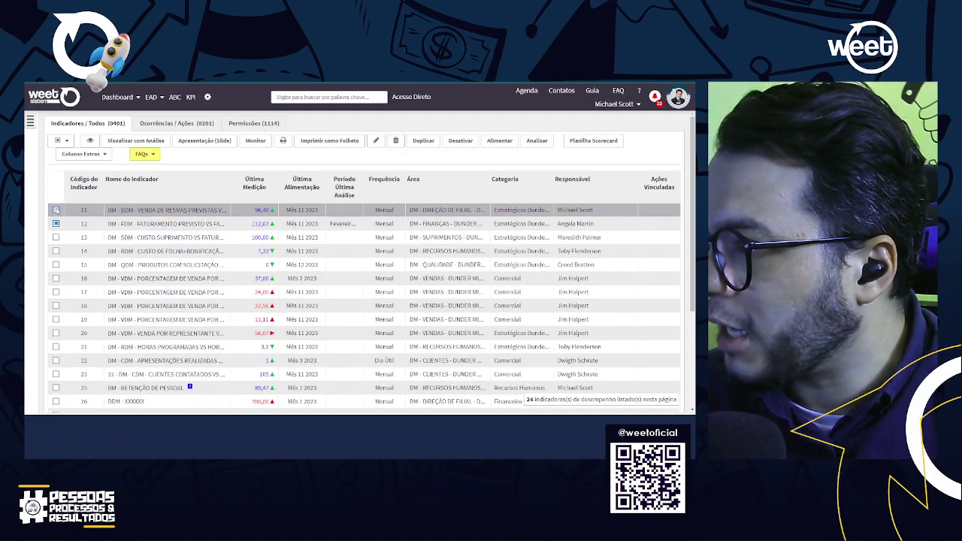
pyautogui.click(376, 141)
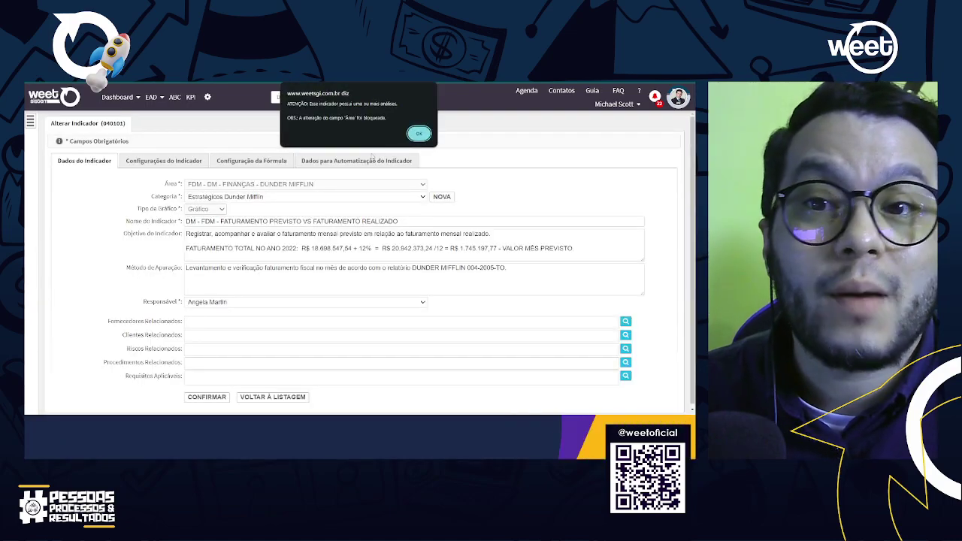
pyautogui.click(420, 134)
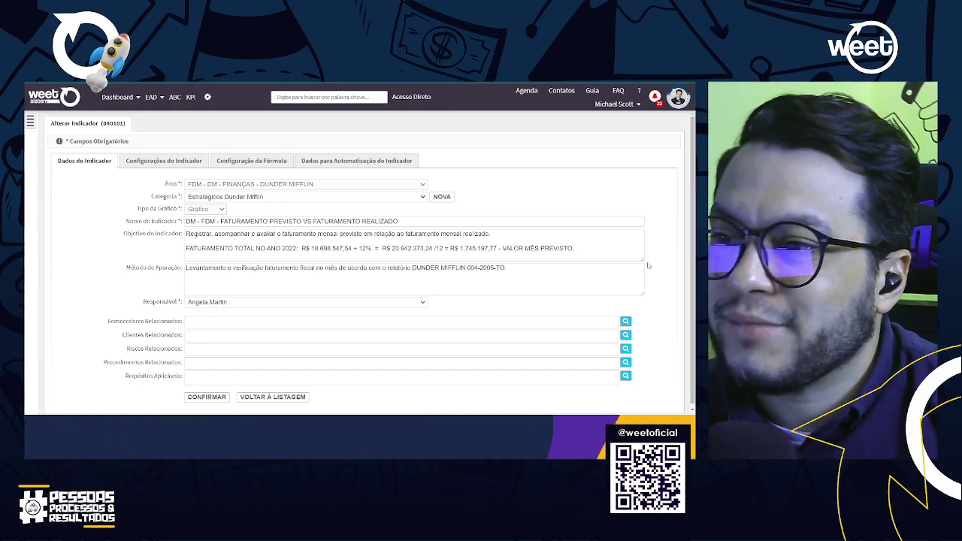
# Step: Enlarge the Objetivo do Indicador field and review the indicator's objective, calculation method, responsible person and related items
pyautogui.moveTo(644, 263); pyautogui.dragTo(643, 304)
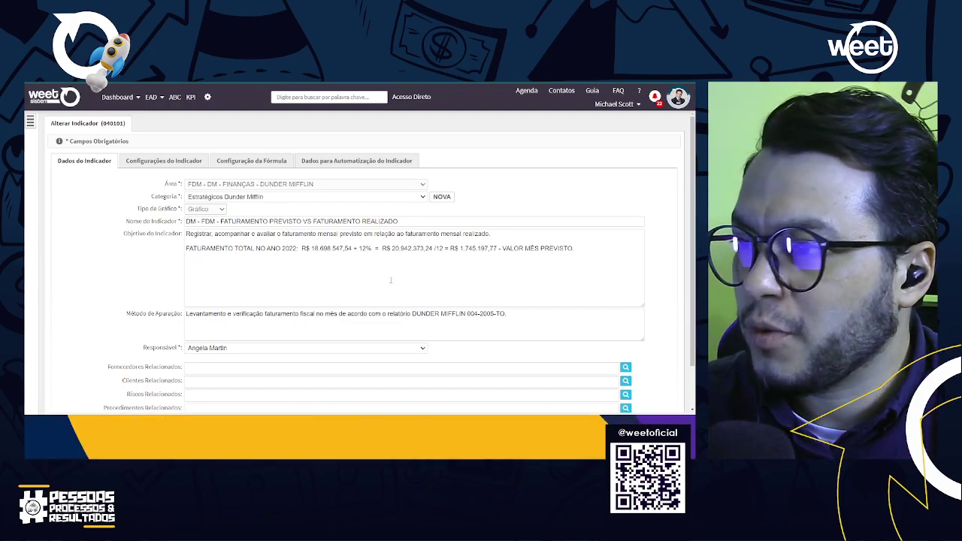
pyautogui.click(228, 278)
pyautogui.moveTo(637, 299)
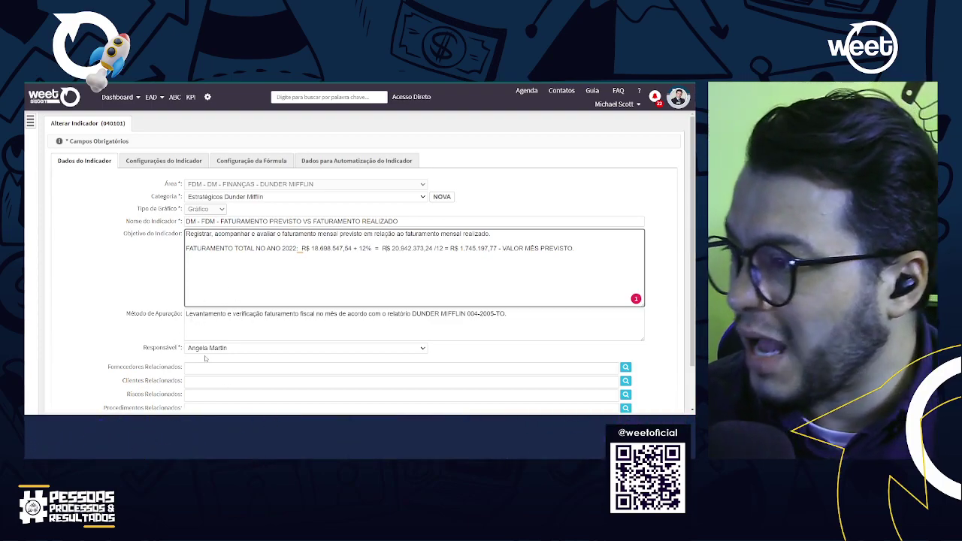
pyautogui.scroll(-2, 190, 362)
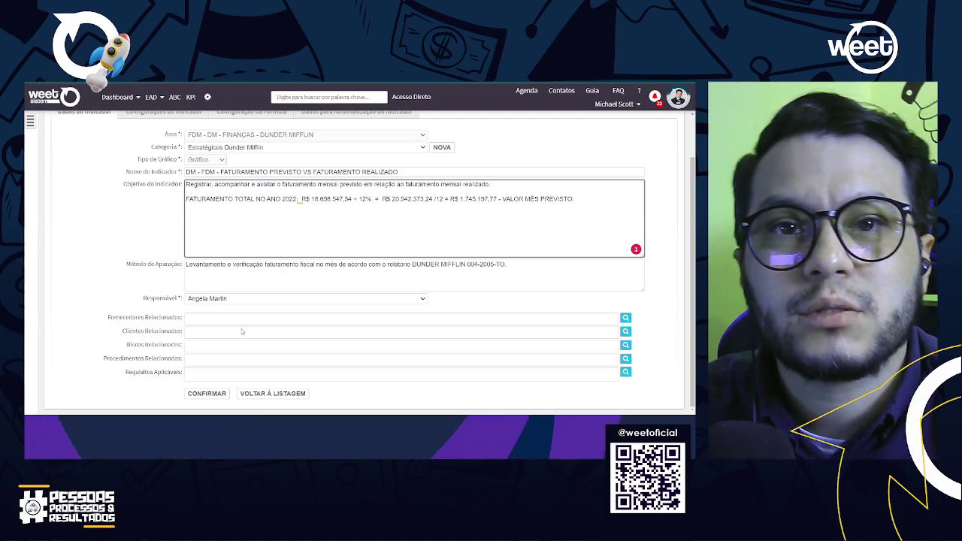
pyautogui.scroll(2, 217, 189)
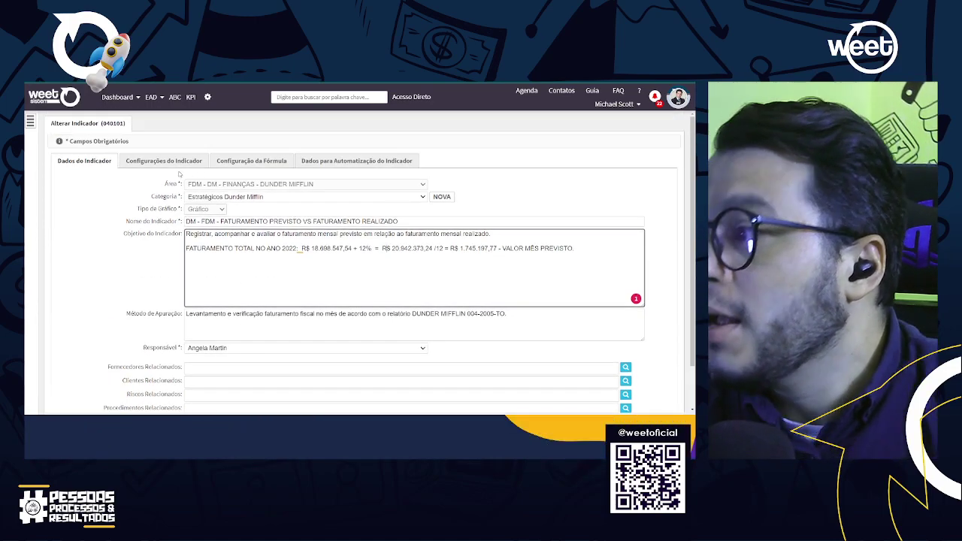
# Step: Review the indicator's configuration, including the display of goal values on the chart, averages and critical analysis requirements
pyautogui.click(178, 161)
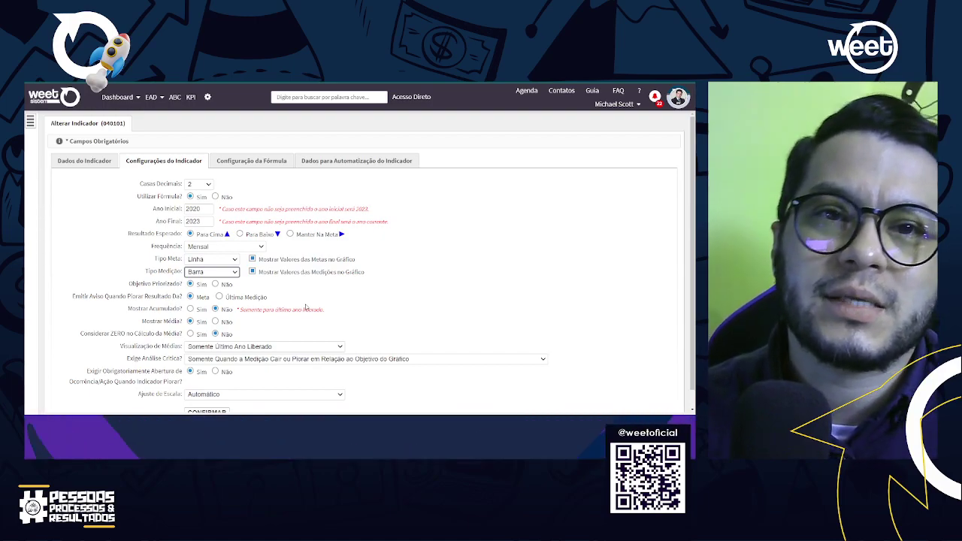
pyautogui.click(252, 259)
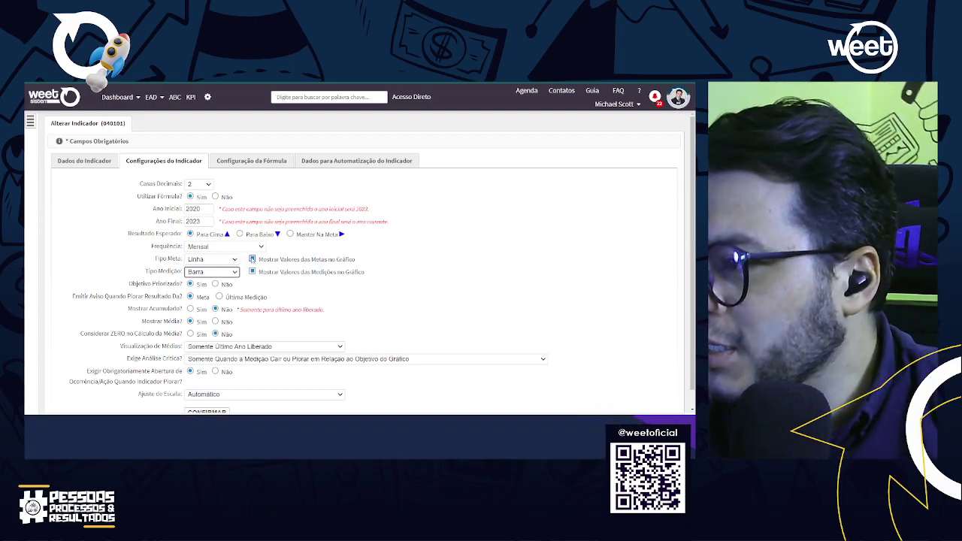
pyautogui.click(252, 258)
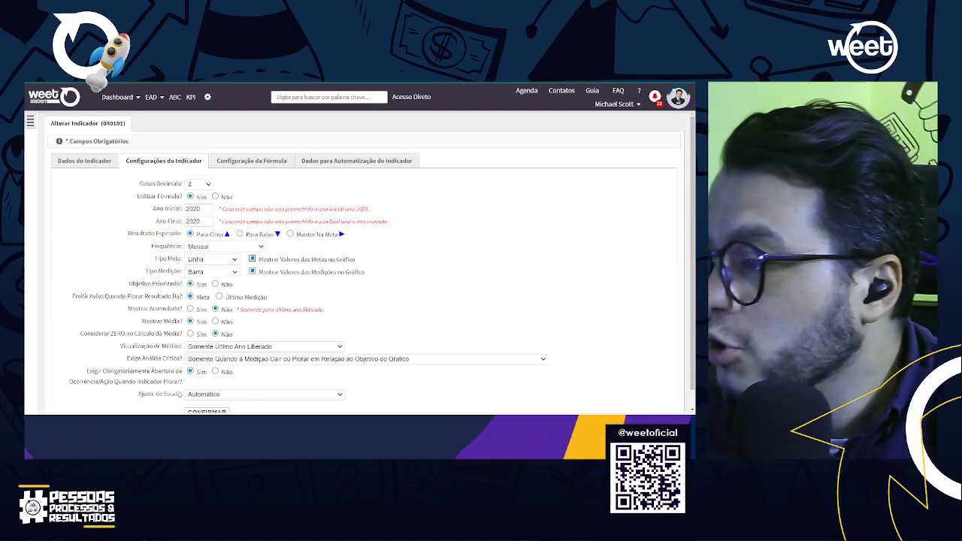
pyautogui.scroll(-1, 205, 359)
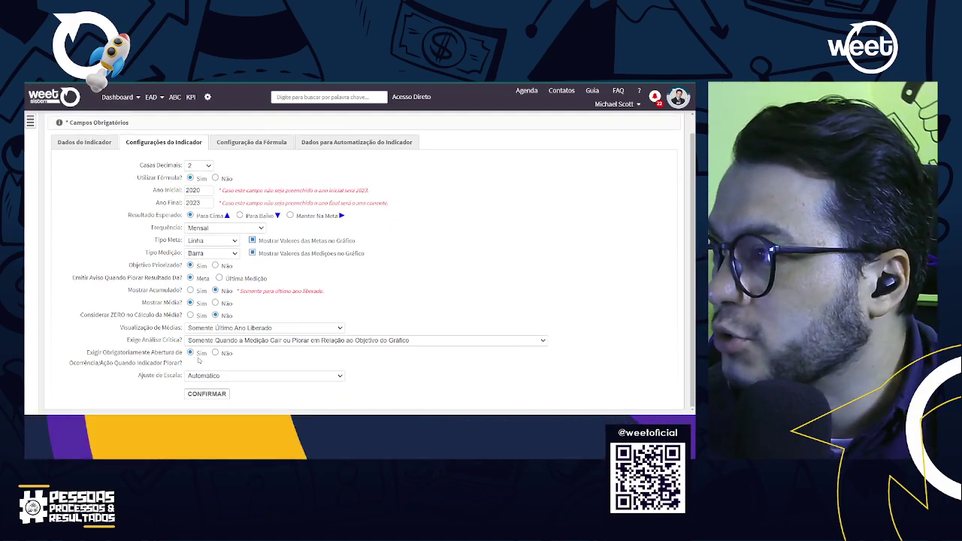
pyautogui.scroll(1, 226, 316)
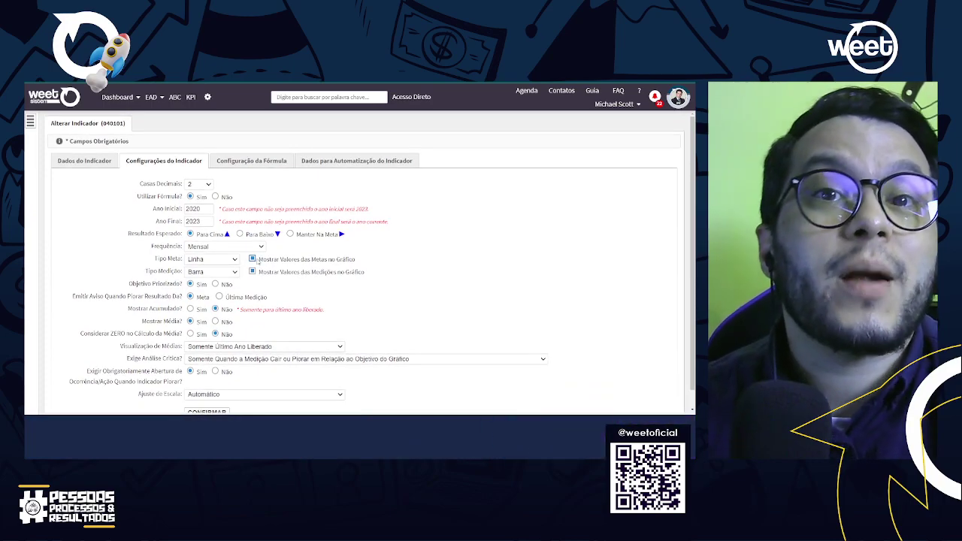
# Step: Review the indicator's formula and automation options, and submit the indicator form
pyautogui.click(246, 162)
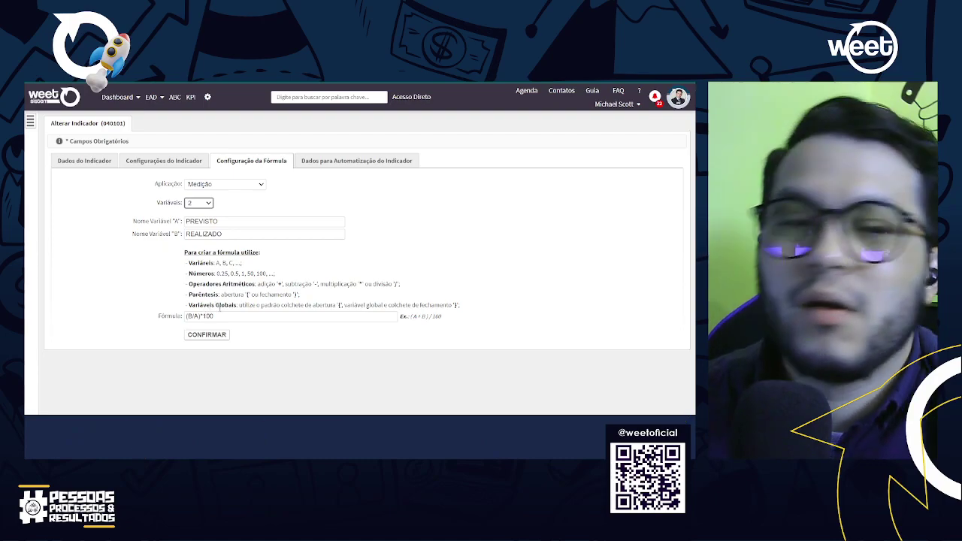
pyautogui.click(204, 317)
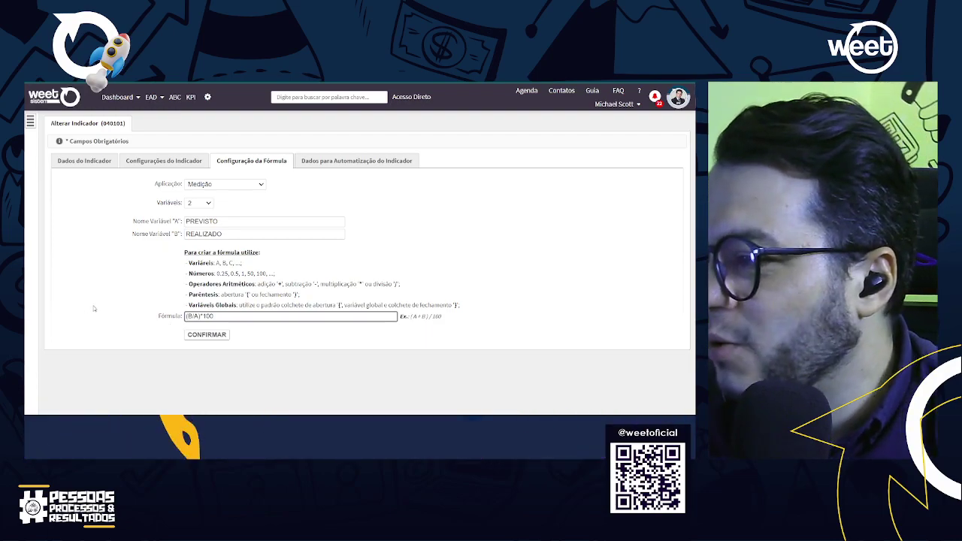
pyautogui.click(363, 164)
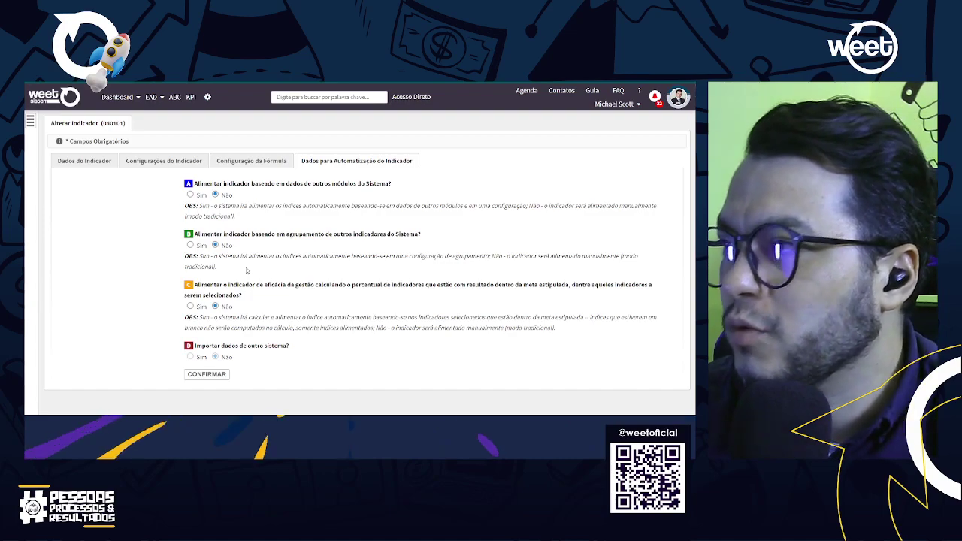
pyautogui.click(255, 163)
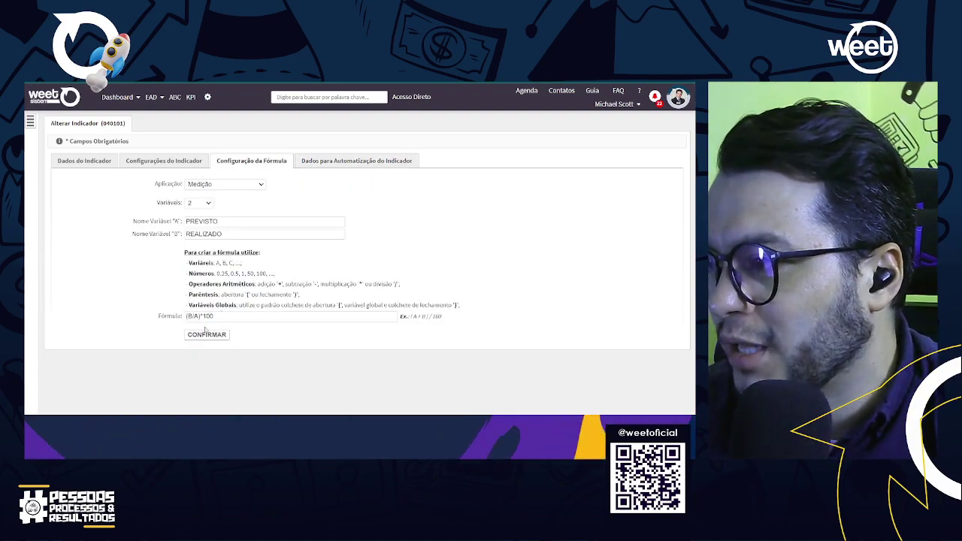
pyautogui.click(225, 337)
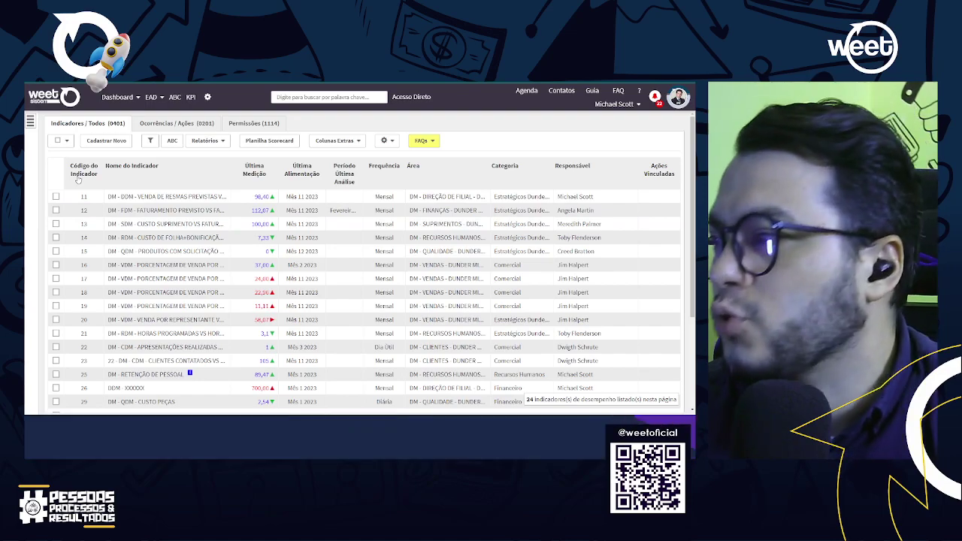
# Step: Open the chart of indicator 12 and its goal and measurement entry table, showing the 2023 months through December
pyautogui.click(160, 214)
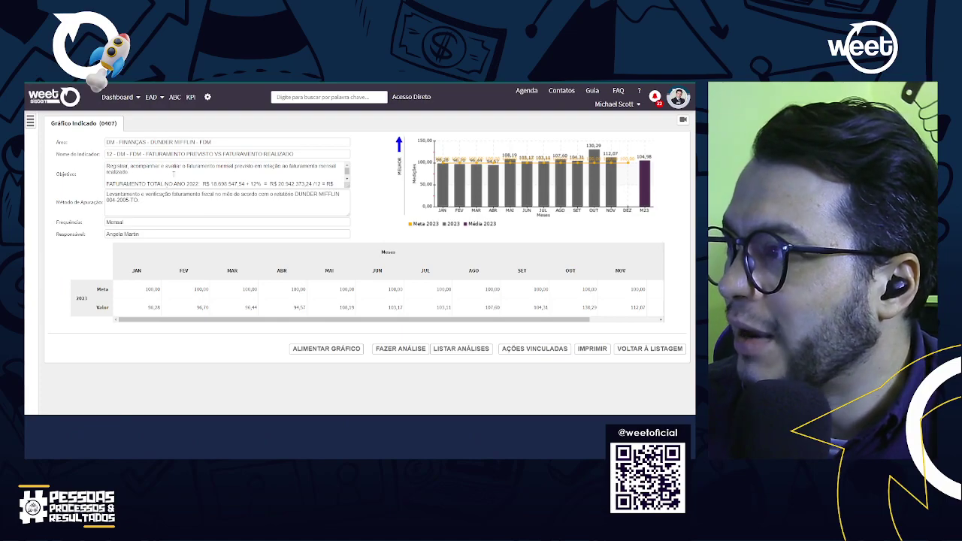
pyautogui.moveTo(347, 185); pyautogui.dragTo(349, 254)
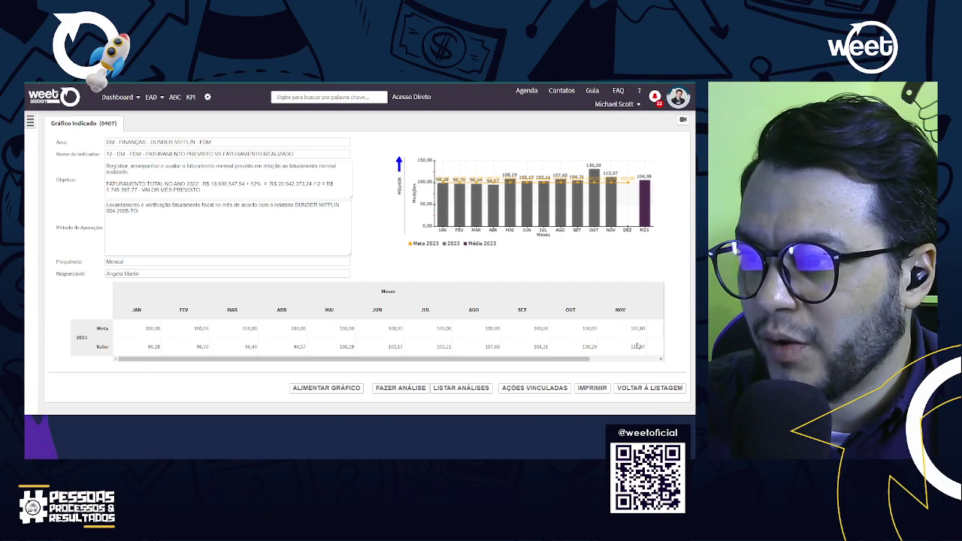
pyautogui.click(324, 389)
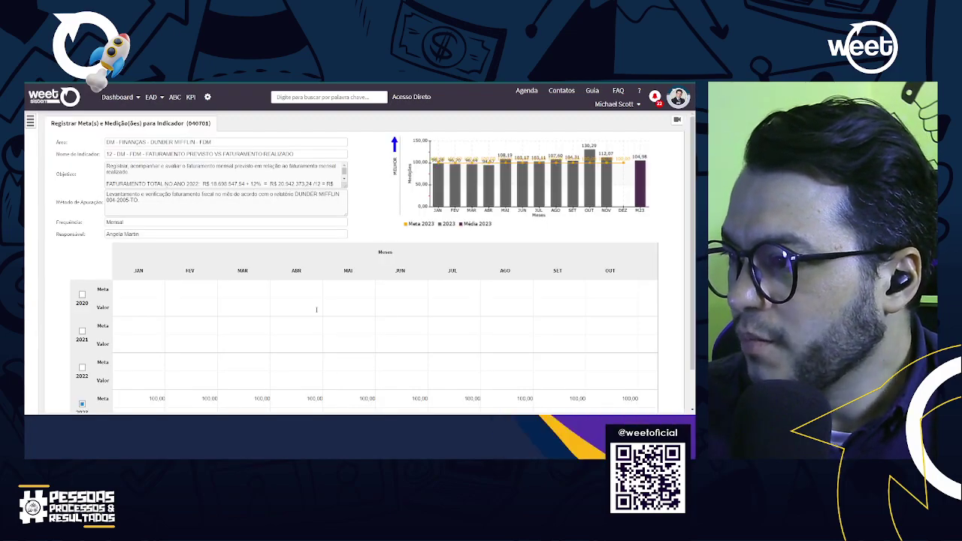
pyautogui.scroll(-1, 316, 310)
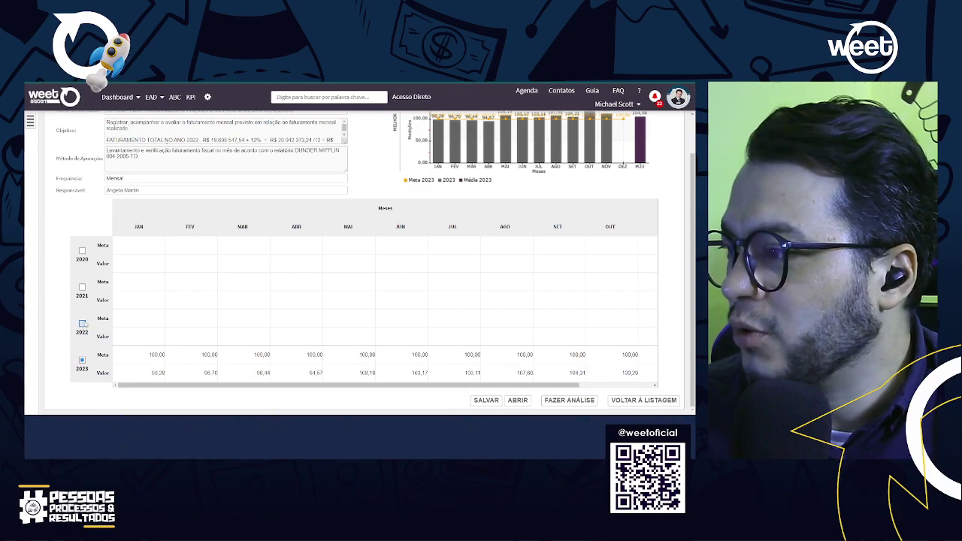
pyautogui.moveTo(572, 388); pyautogui.dragTo(647, 387)
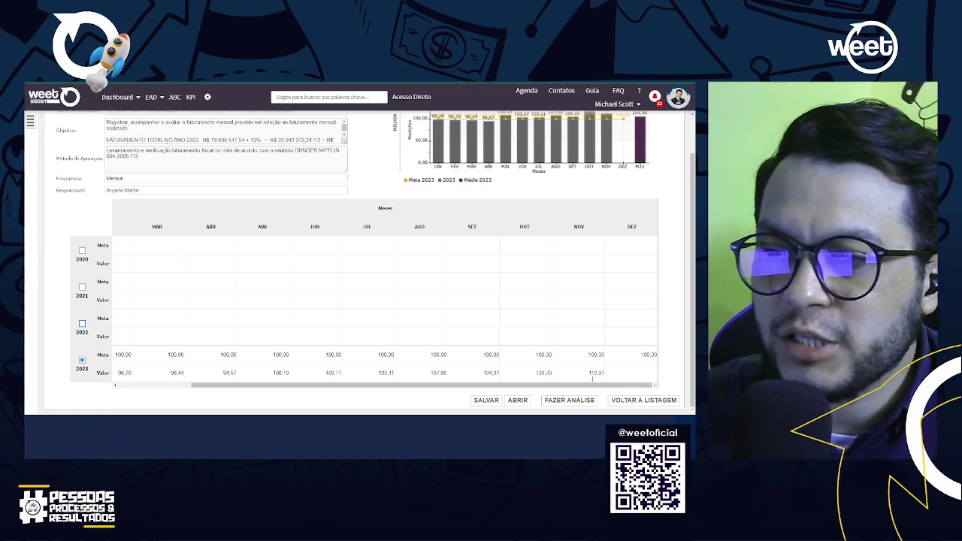
# Step: Examine the PREVISTO and REALIZADO values behind the November 2023 measurement and close the formula dialog by confirming it
pyautogui.click(599, 373)
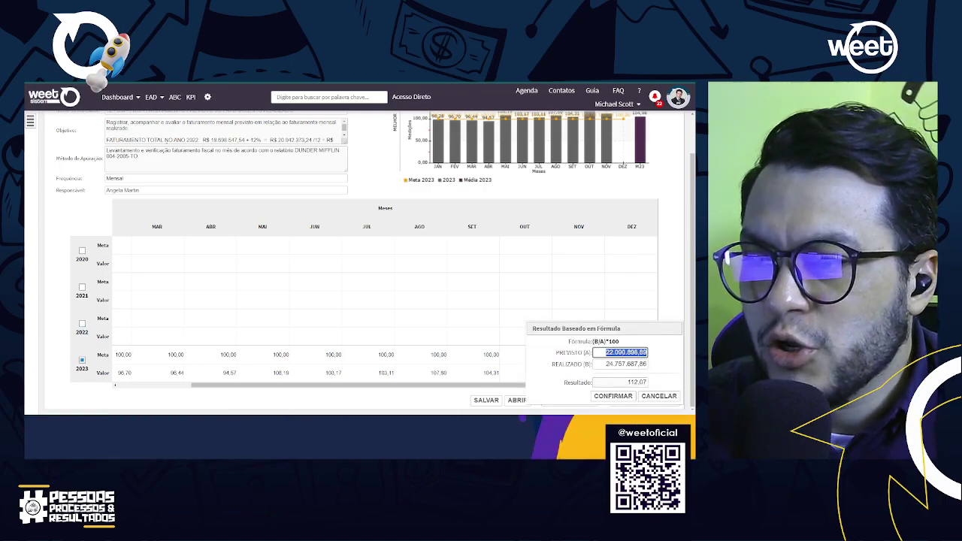
pyautogui.click(621, 352)
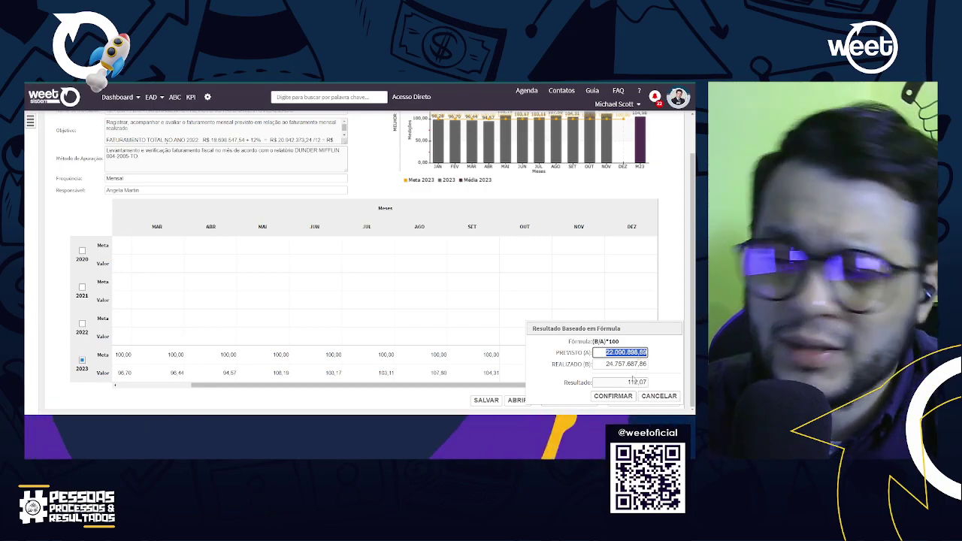
pyautogui.click(603, 399)
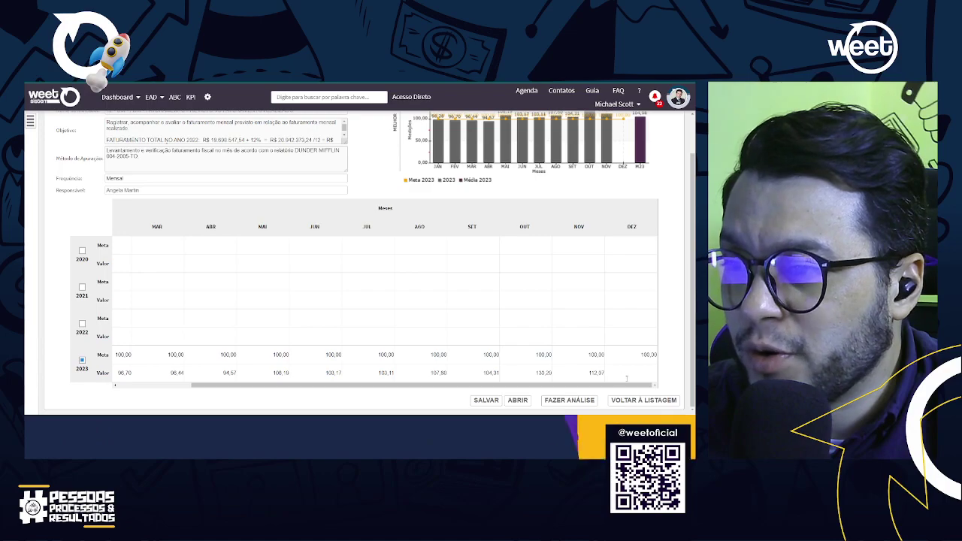
# Step: Enter 18.756.356,65 as PREVISTO and 19.676.367,76 as REALIZADO for the December 2023 measurement, and calculate the formula result
pyautogui.click(643, 376)
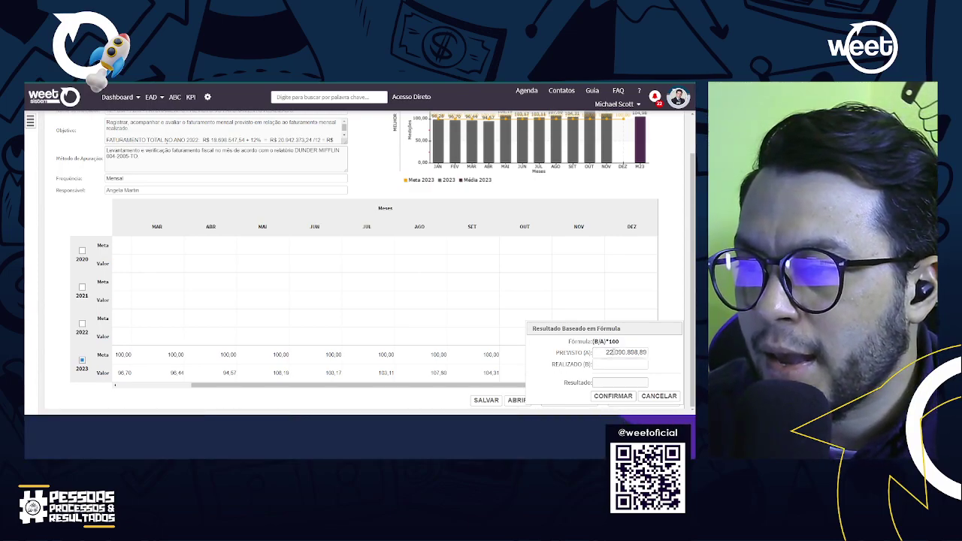
pyautogui.moveTo(606, 352); pyautogui.dragTo(682, 351)
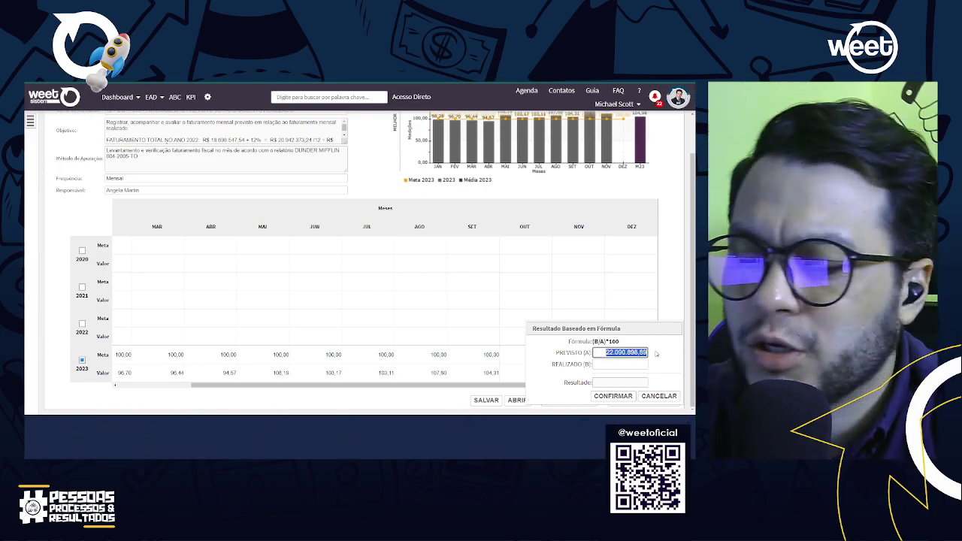
pyautogui.write('1')
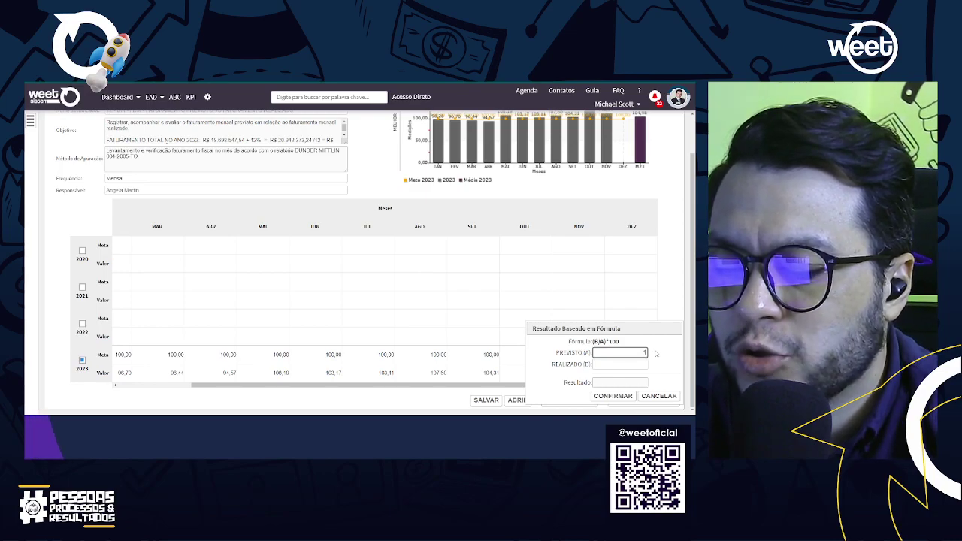
pyautogui.write('.875.63')
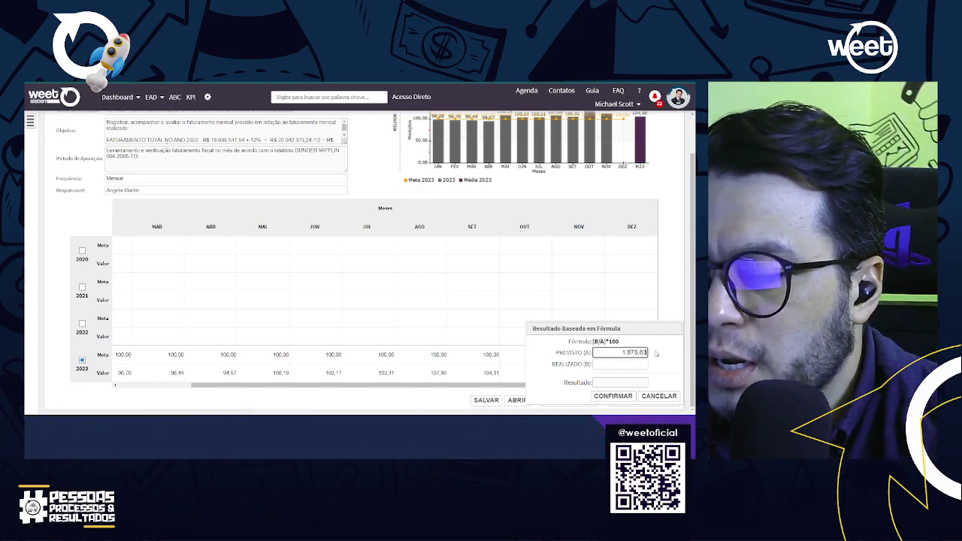
pyautogui.write('5,66')
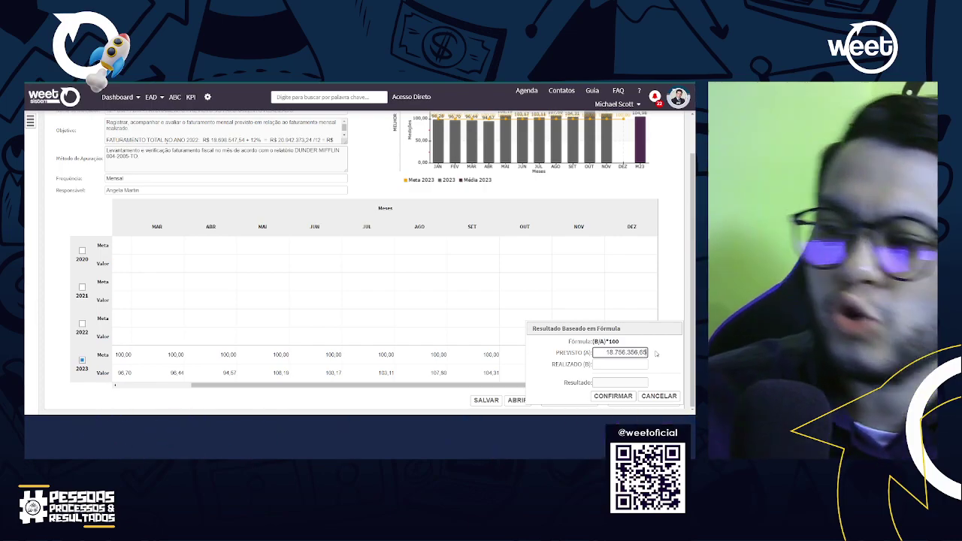
pyautogui.click(617, 366)
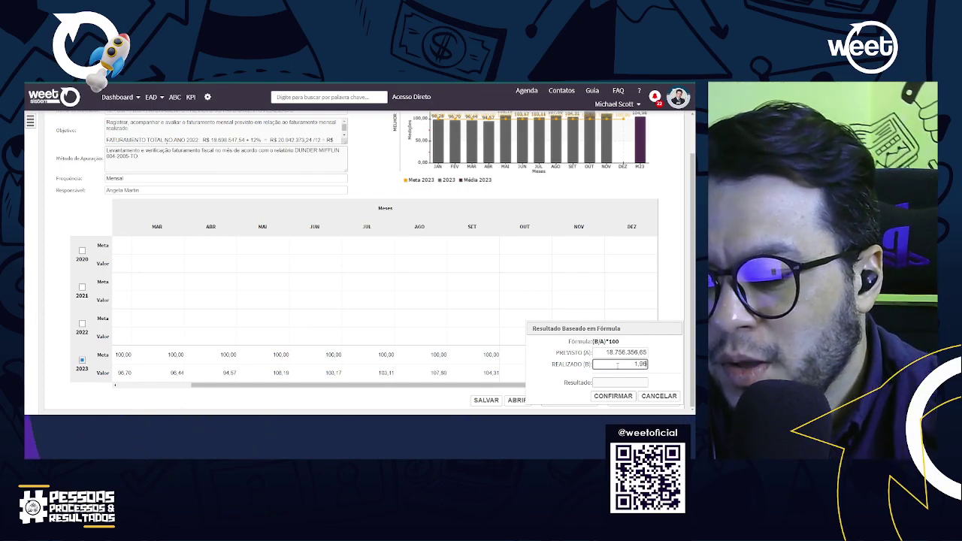
pyautogui.write('36776')
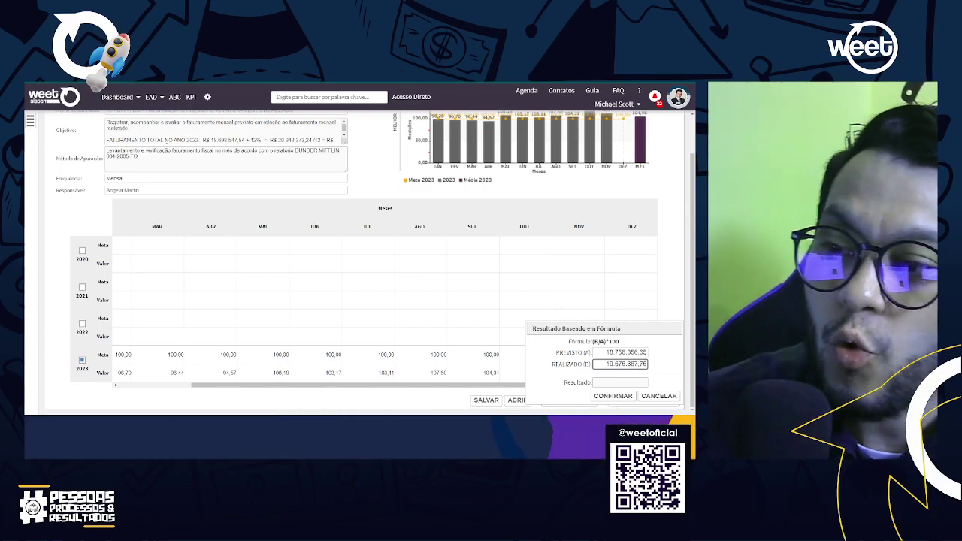
pyautogui.click(674, 355)
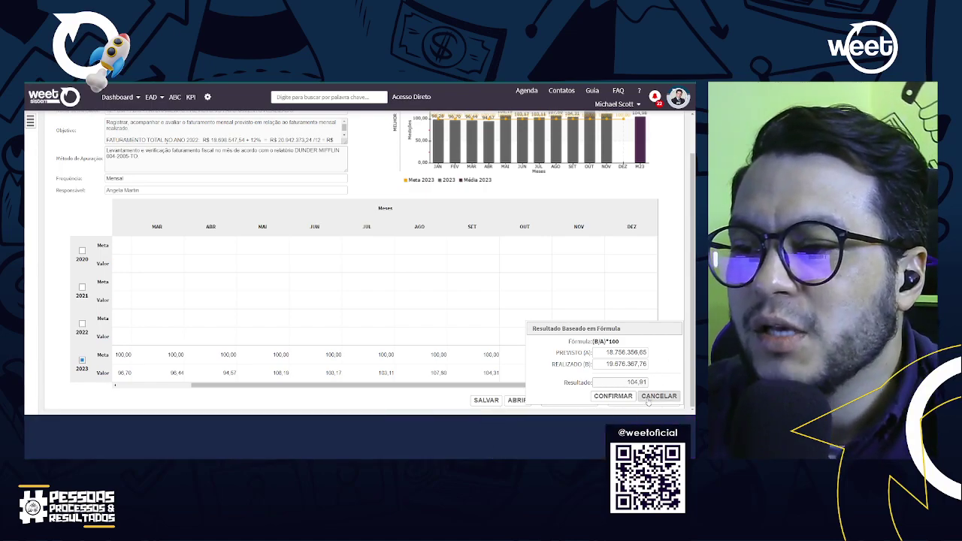
# Step: Change December's REALIZADO to 10.834.764,66, recalculate and confirm the formula result, and save the measurements
pyautogui.doubleClick(645, 364)
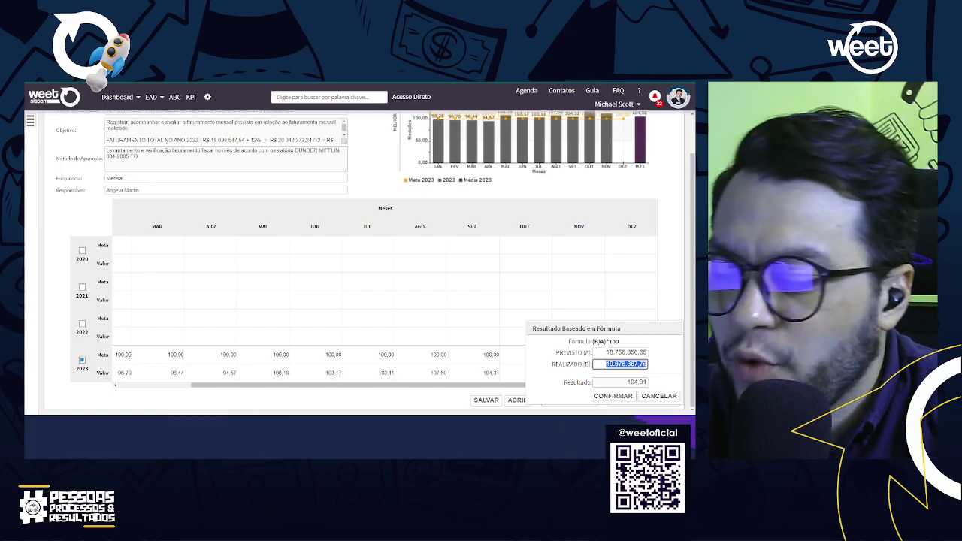
pyautogui.press('BackSpace')
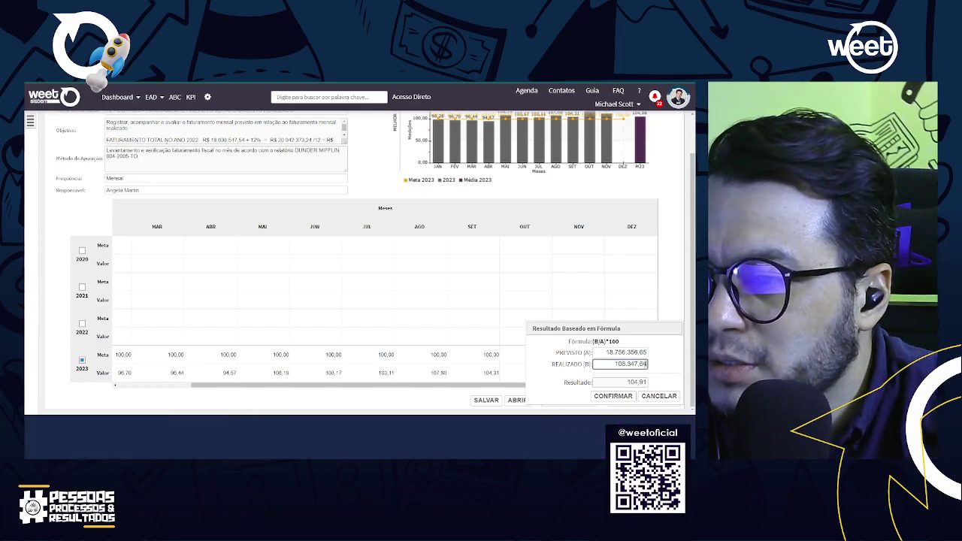
pyautogui.write('64')
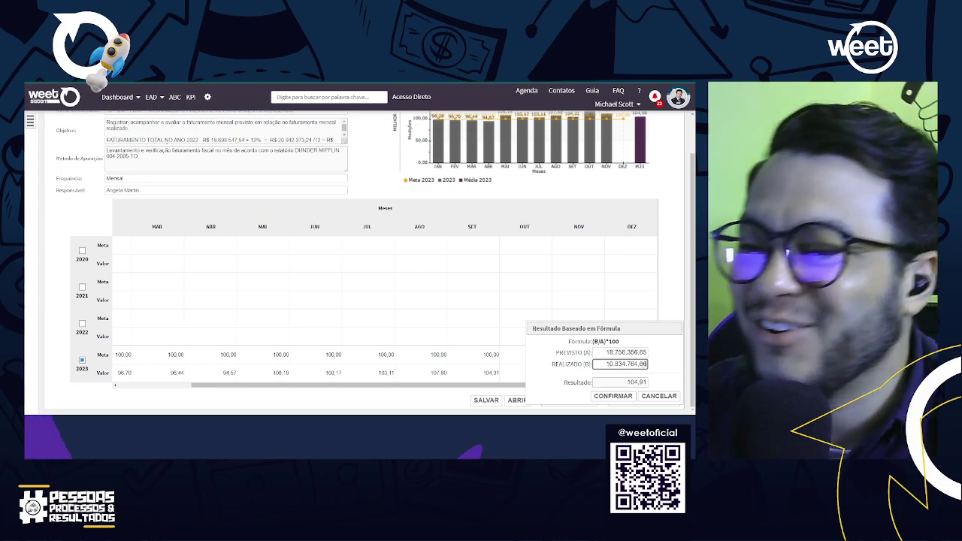
pyautogui.click(629, 382)
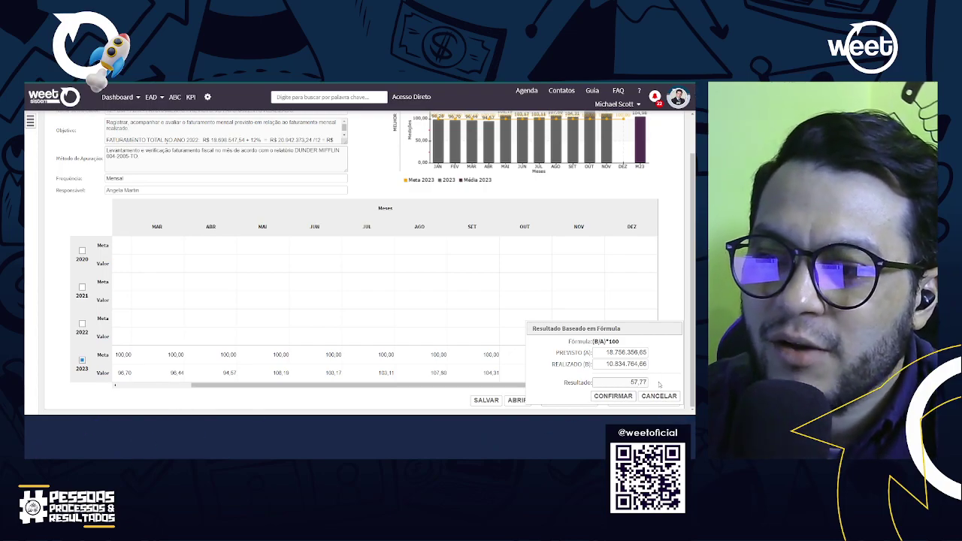
pyautogui.click(610, 397)
pyautogui.click(489, 401)
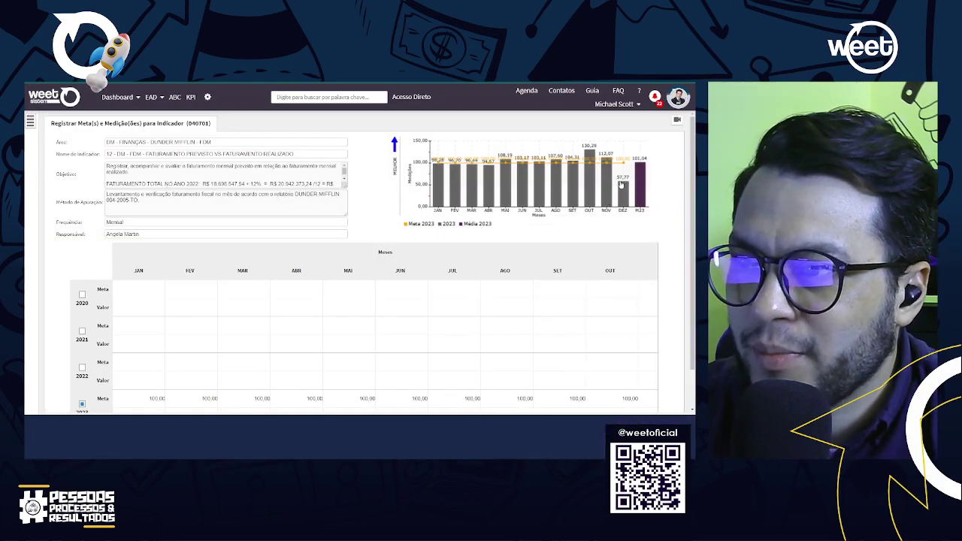
# Step: Save indicator 12's measurement table again and return to the indicator listing
pyautogui.scroll(-1, 513, 294)
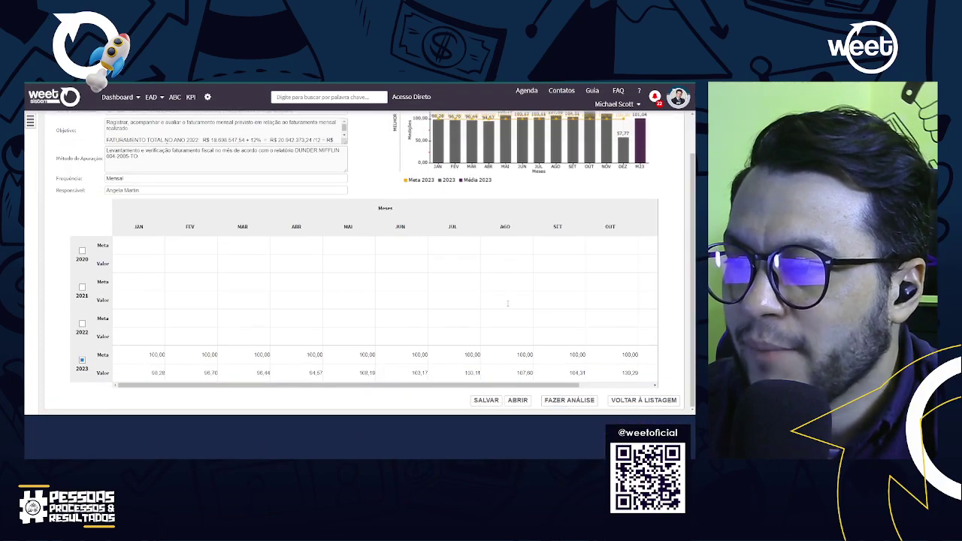
pyautogui.click(488, 401)
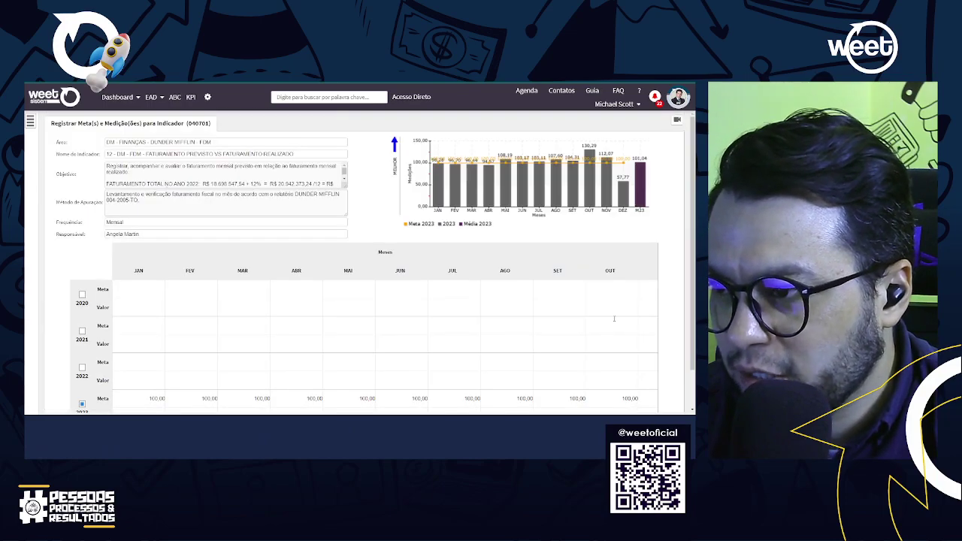
pyautogui.scroll(-1, 647, 381)
pyautogui.click(643, 400)
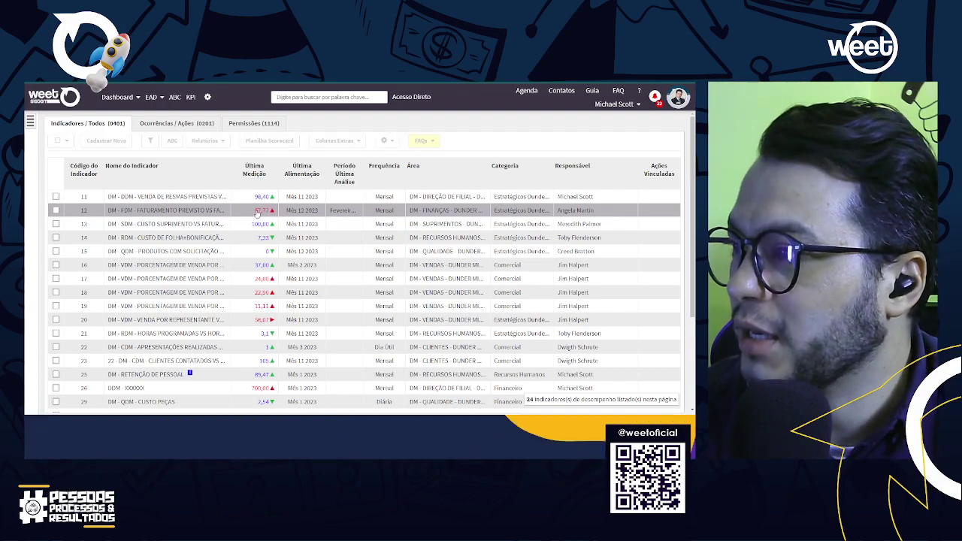
# Step: Open indicator 12's chart from its last measurement, and open its goal and measurement entry table at December 2023
pyautogui.click(257, 214)
pyautogui.moveTo(584, 321); pyautogui.dragTo(642, 321)
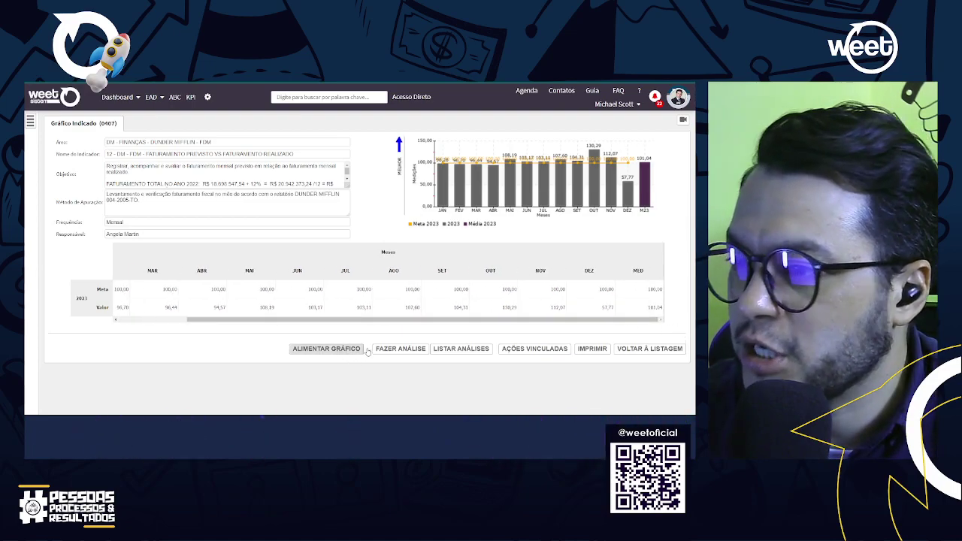
pyautogui.click(326, 348)
pyautogui.scroll(-1, 594, 332)
pyautogui.moveTo(556, 386); pyautogui.dragTo(693, 400)
# Step: Set REALIZADO to 19.867.474,57 in the December 2023 formula, confirm the result and save the measurements
pyautogui.click(651, 374)
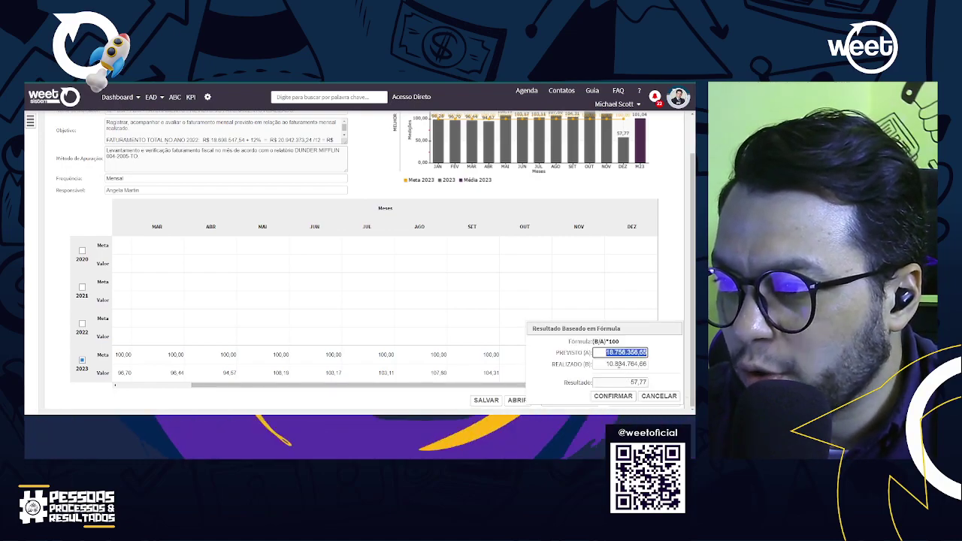
pyautogui.write('18.867.474,57')
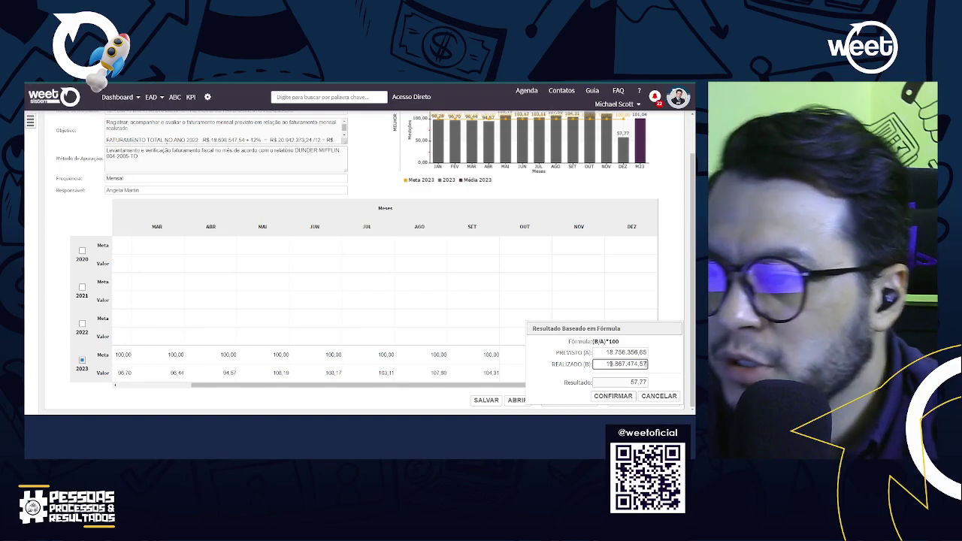
pyautogui.press('Delete')
pyautogui.write('9')
pyautogui.press('Tab')
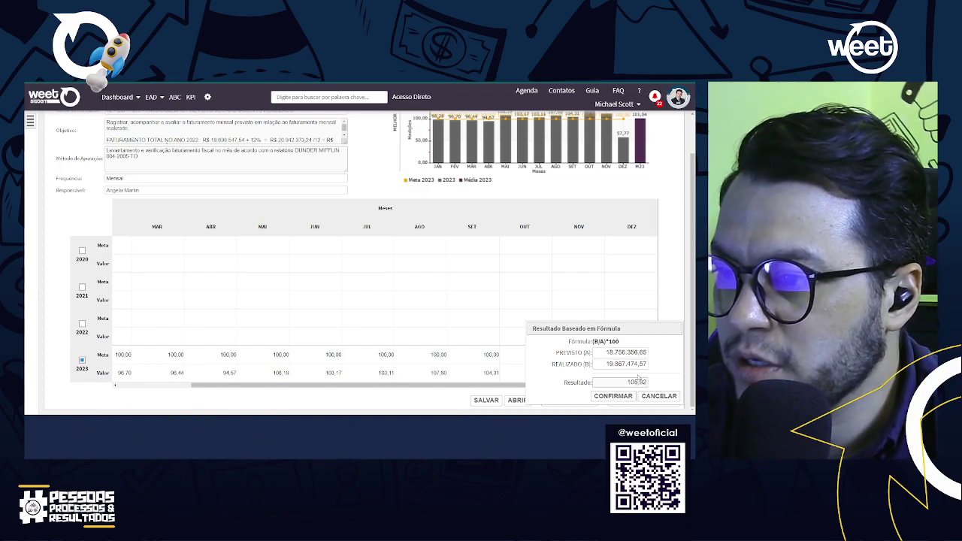
pyautogui.click(622, 399)
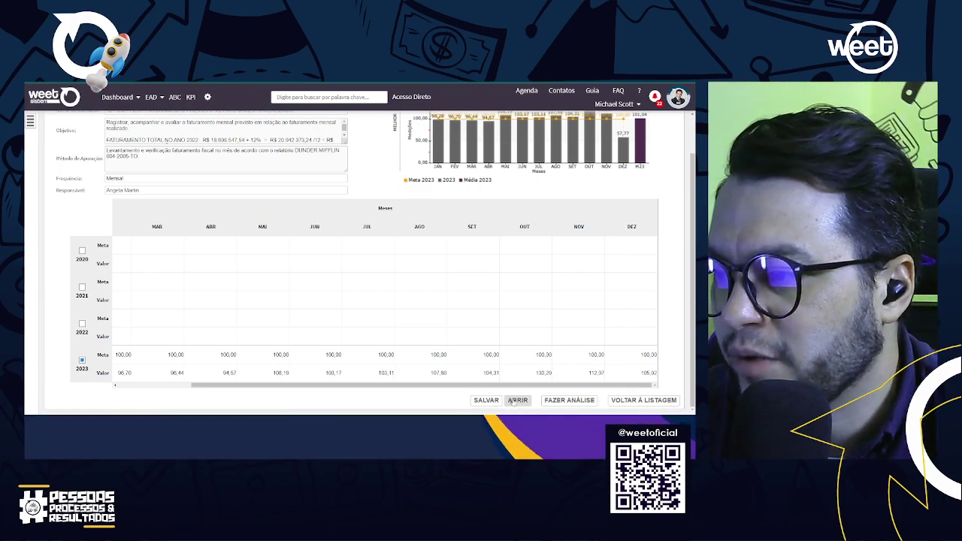
pyautogui.click(486, 400)
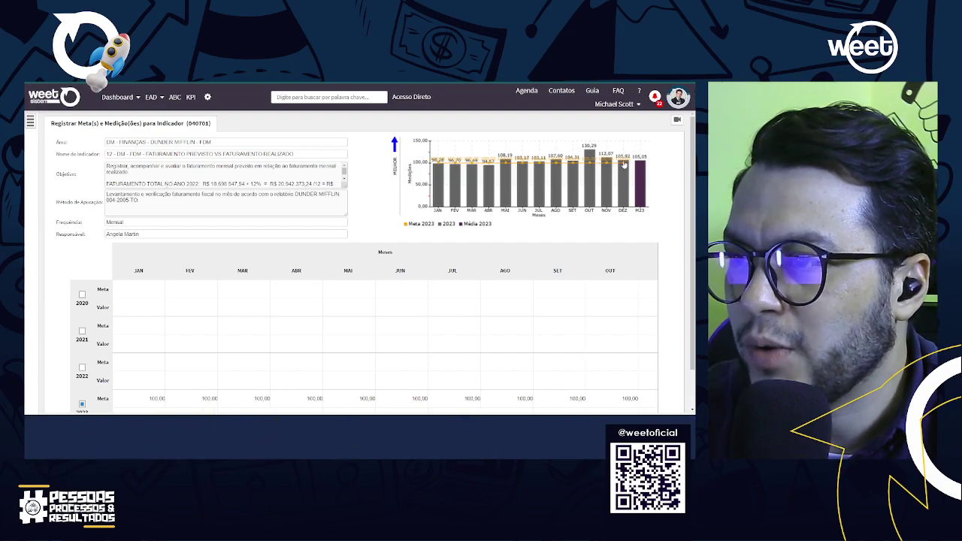
# Step: Save the updated measurements of indicator 12 once more and go back to the list of indicators
pyautogui.scroll(-2, 586, 306)
pyautogui.click(485, 398)
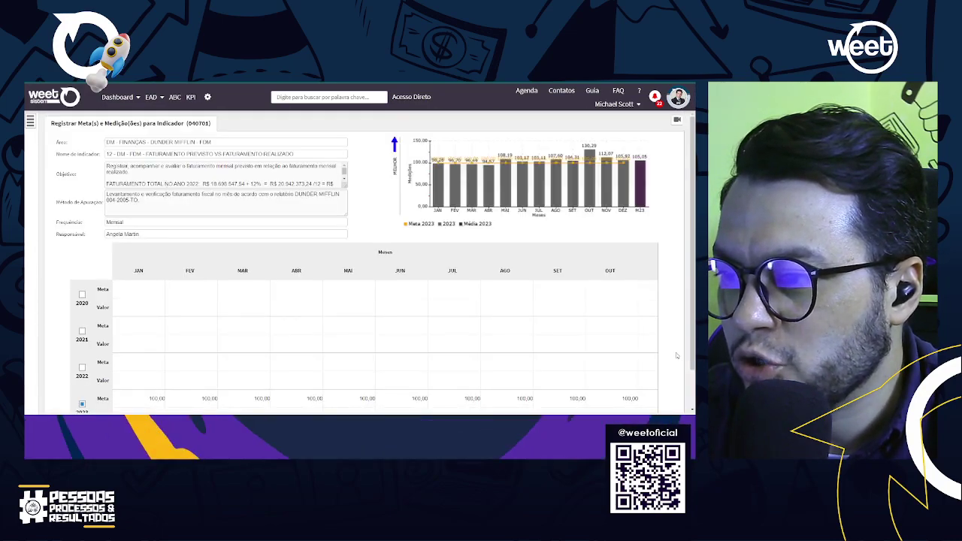
pyautogui.scroll(-3, 677, 356)
pyautogui.click(645, 396)
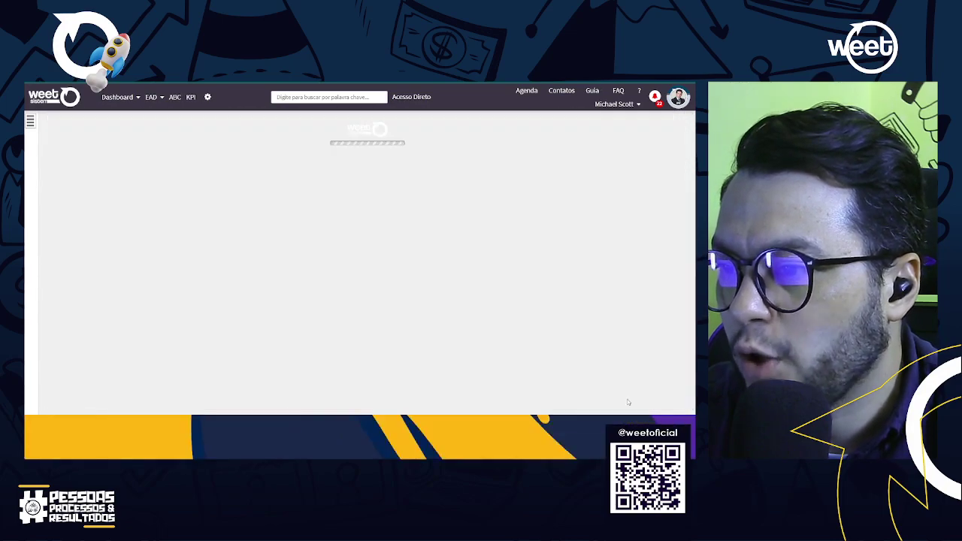